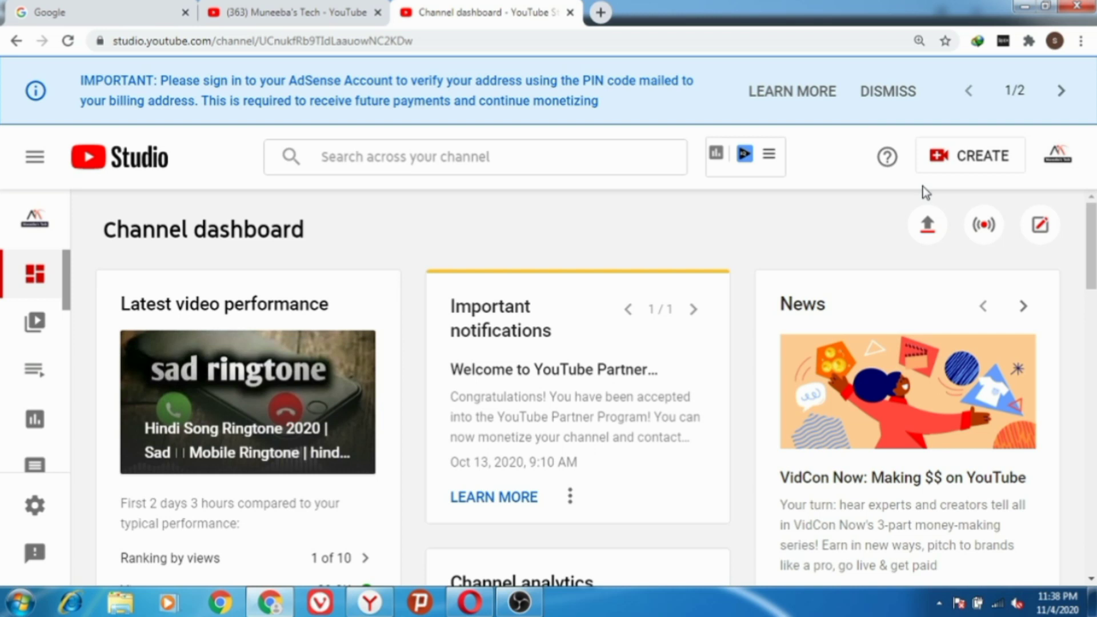
Step: Open the Upload videos dialog from the channel dashboard's upload icon
{"action": "left_click", "coordinate": [989, 163]}
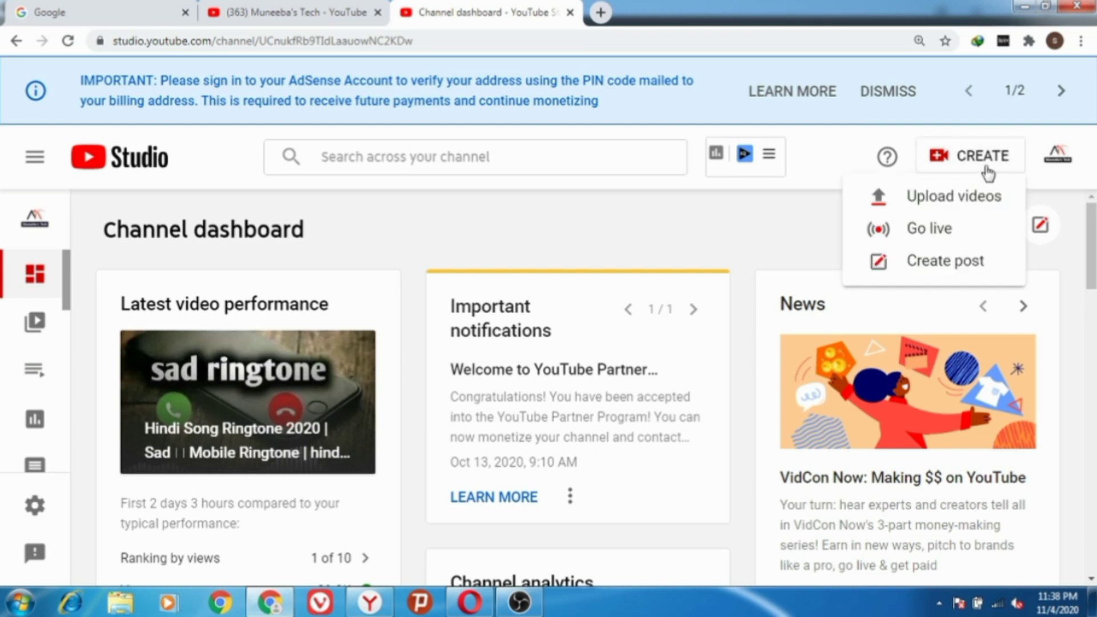
{"action": "left_click", "coordinate": [813, 236]}
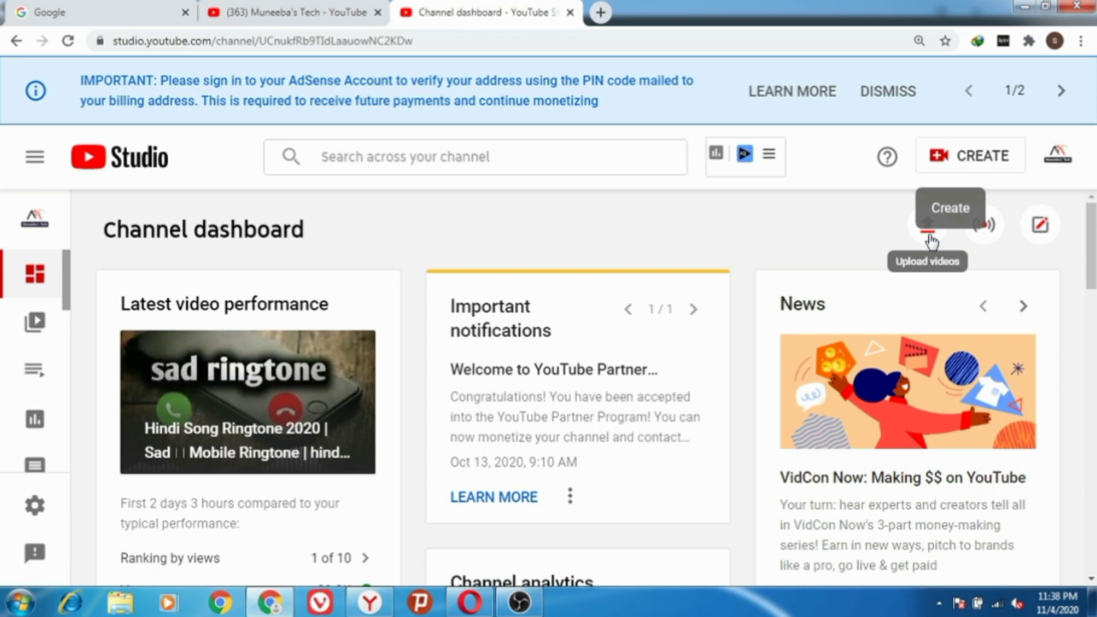
{"action": "left_click", "coordinate": [931, 229]}
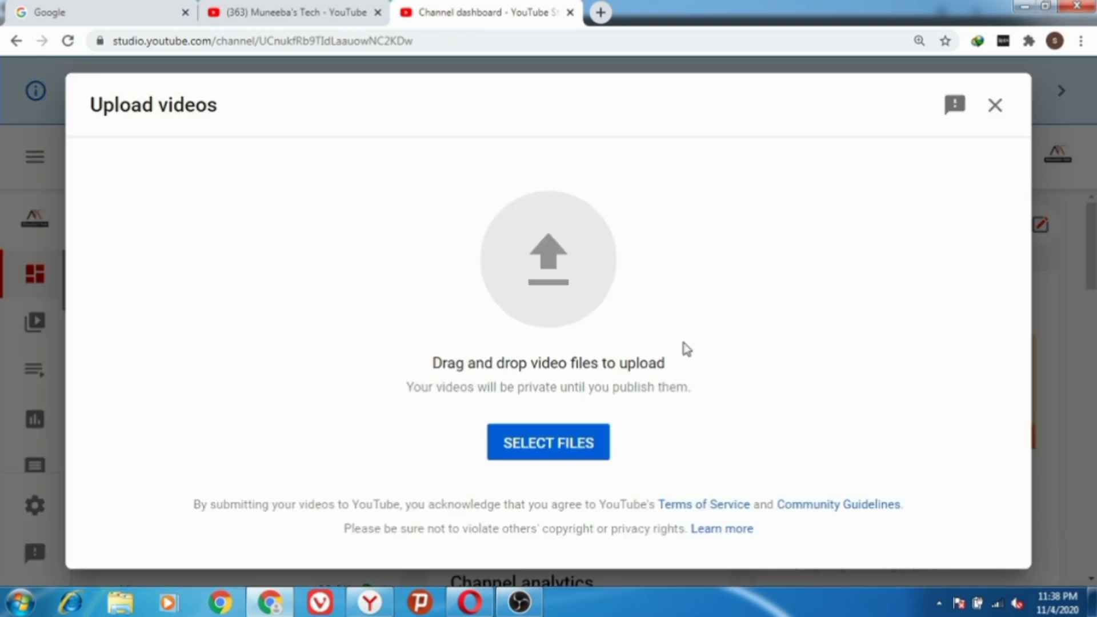
{"action": "left_click", "coordinate": [566, 445]}
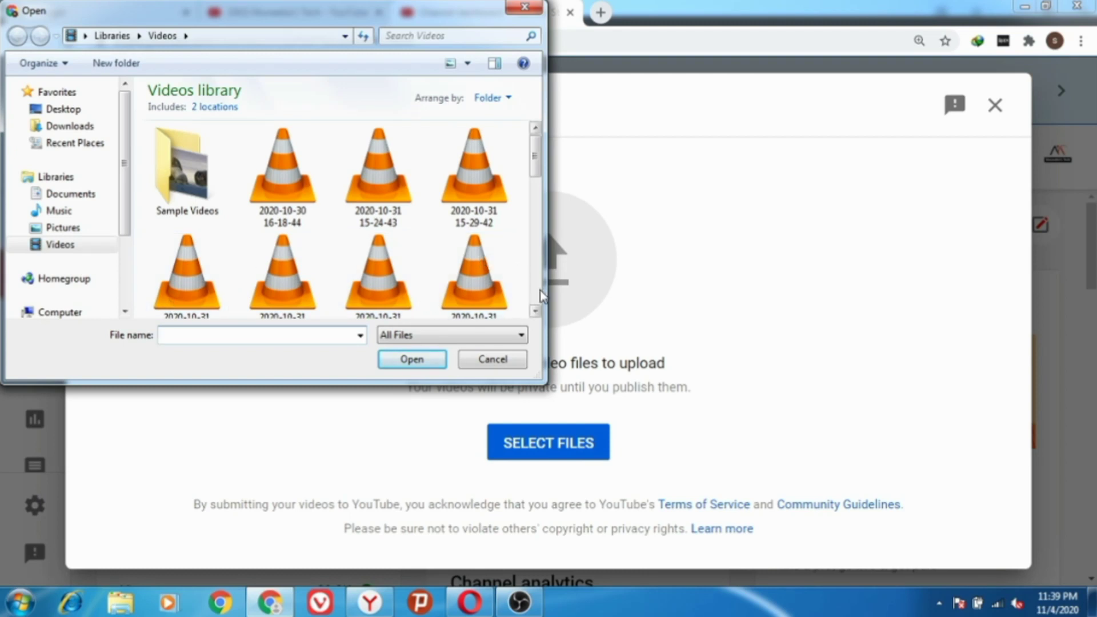
{"action": "scroll", "coordinate": [540, 296], "scroll_direction": "down", "scroll_amount": 3}
{"action": "scroll", "coordinate": [541, 296], "scroll_direction": "down", "scroll_amount": 3}
{"action": "scroll", "coordinate": [540, 296], "scroll_direction": "down", "scroll_amount": 2}
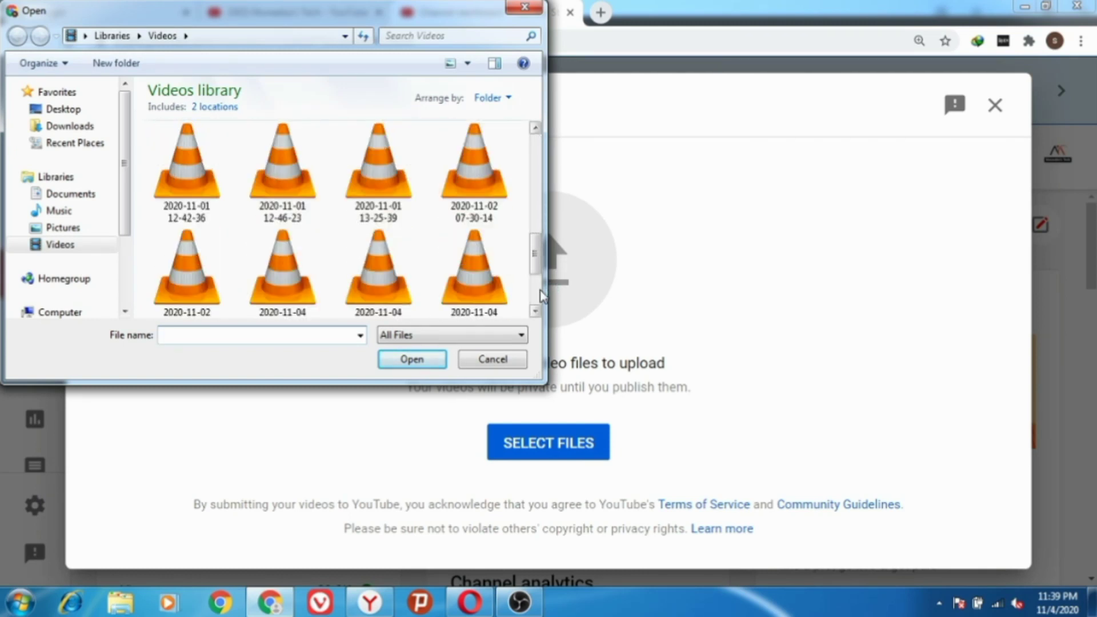
{"action": "scroll", "coordinate": [541, 295], "scroll_direction": "down", "scroll_amount": 2}
{"action": "left_click", "coordinate": [488, 222]}
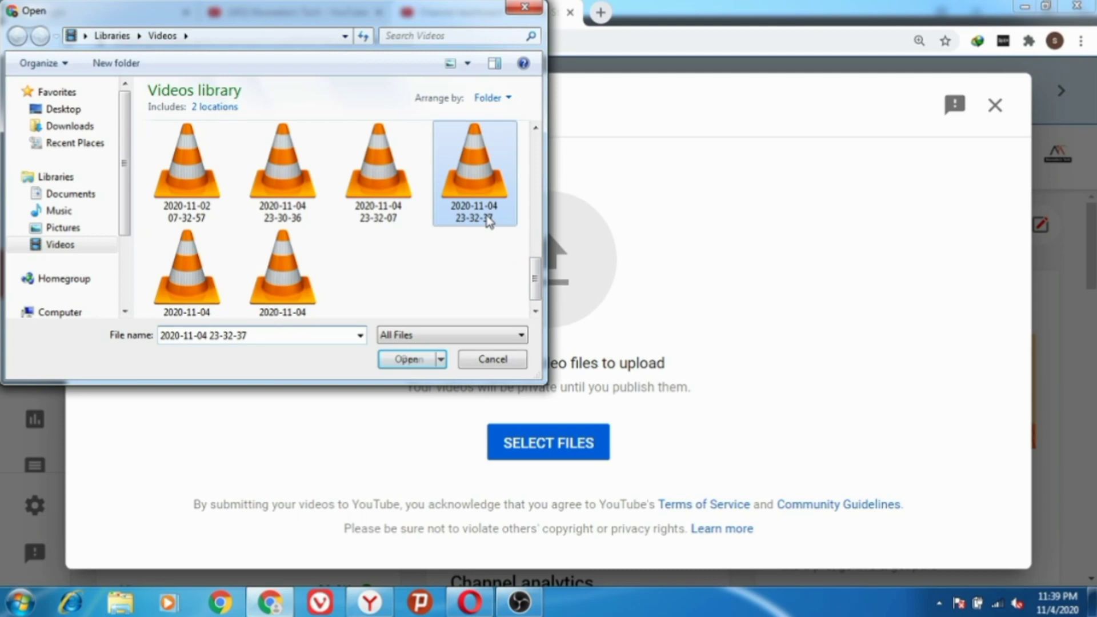
Step: Upload the chosen file and expand the Details page's MORE OPTIONS section
{"action": "left_click", "coordinate": [408, 359]}
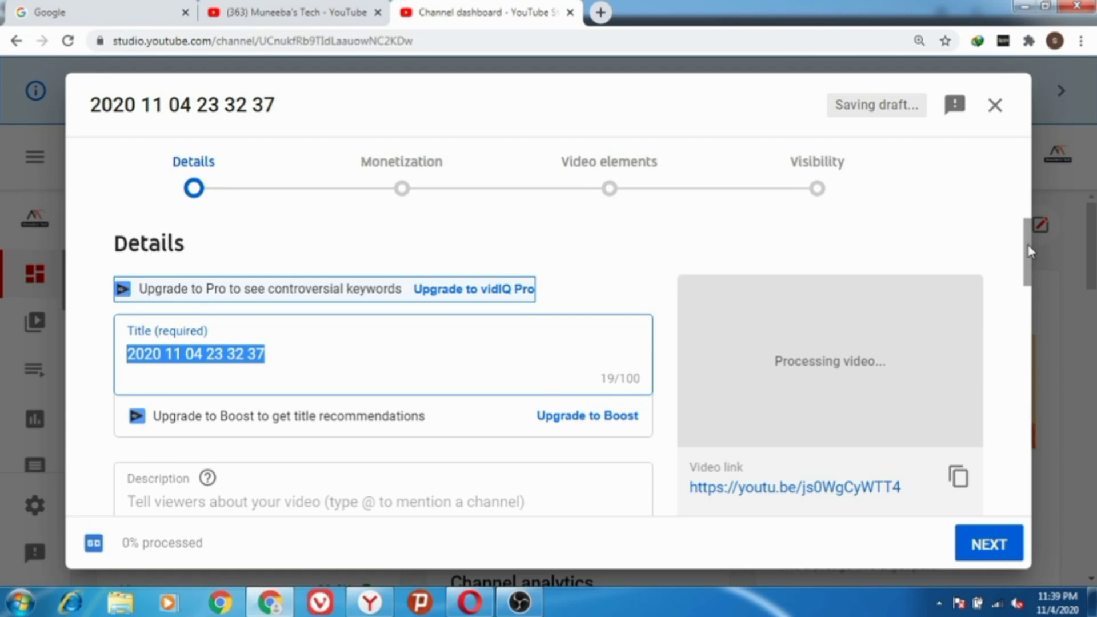
{"action": "scroll", "coordinate": [1030, 249], "scroll_direction": "down", "scroll_amount": 1}
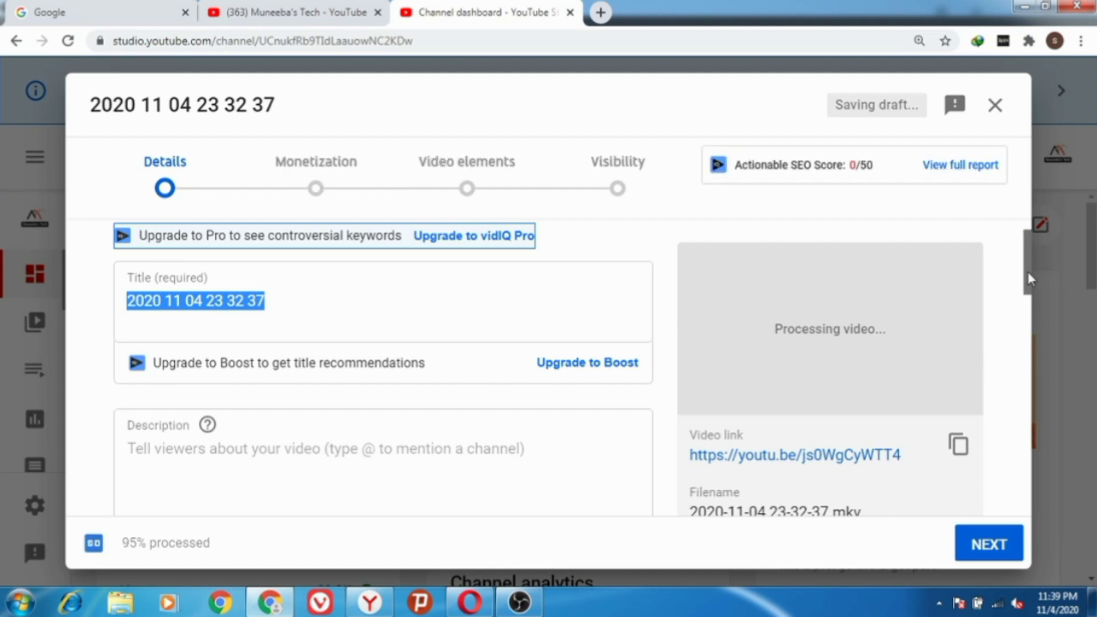
{"action": "left_click_drag", "start_coordinate": [1028, 272], "coordinate": [1028, 350]}
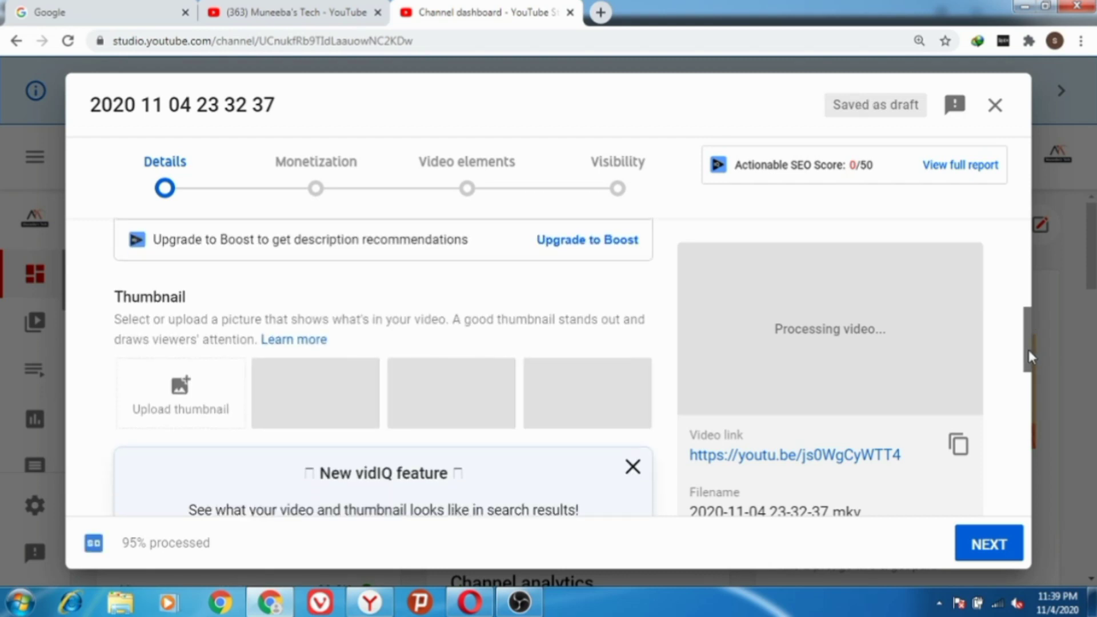
{"action": "left_click_drag", "start_coordinate": [1028, 351], "coordinate": [1033, 503]}
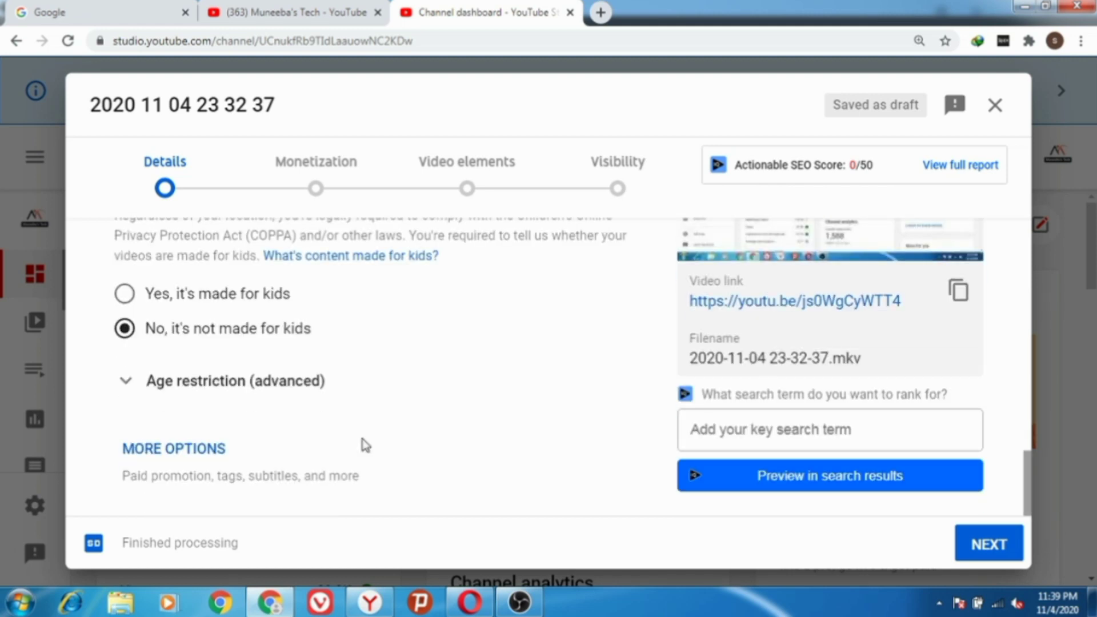
{"action": "left_click", "coordinate": [189, 449]}
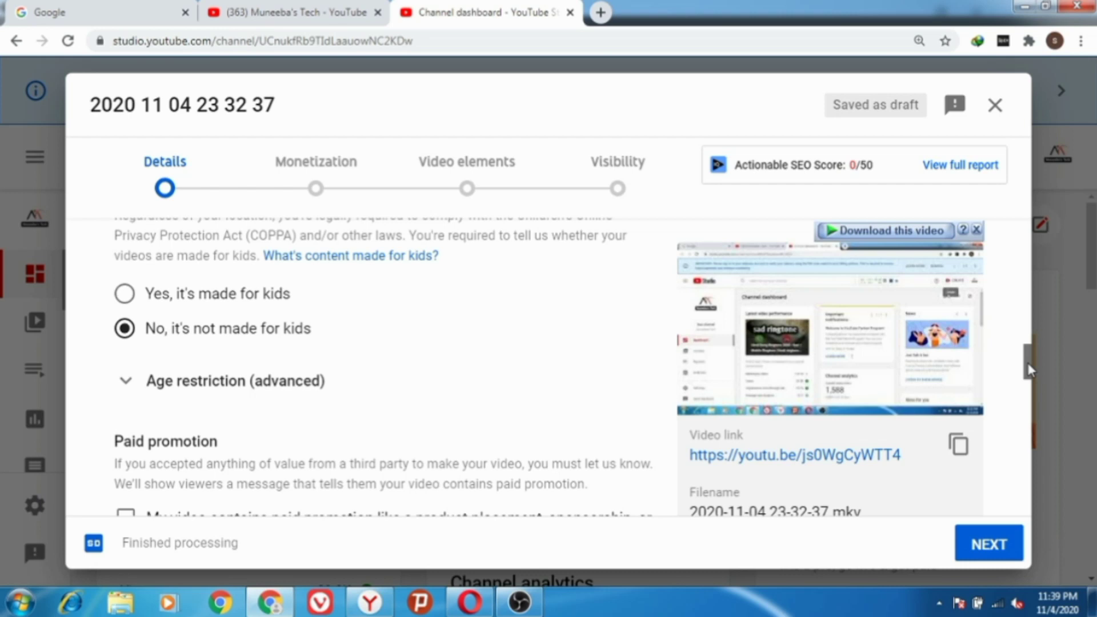
{"action": "left_click_drag", "start_coordinate": [1030, 369], "coordinate": [1028, 407]}
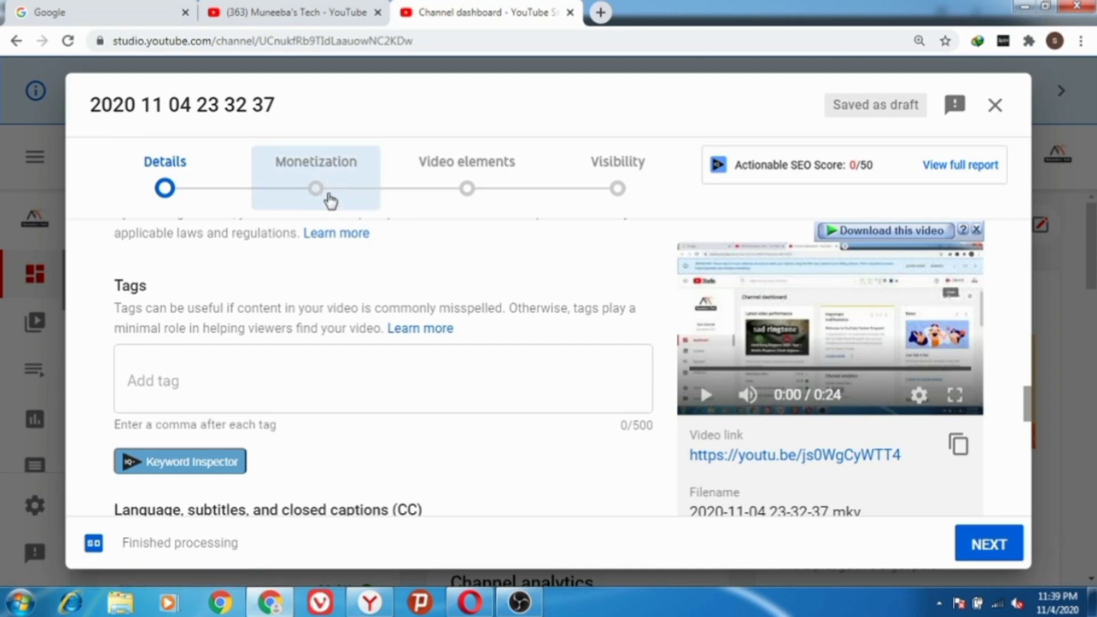
Step: Set Monetization to On, confirm with DONE, and reach the Ad suitability step
{"action": "left_click", "coordinate": [307, 195]}
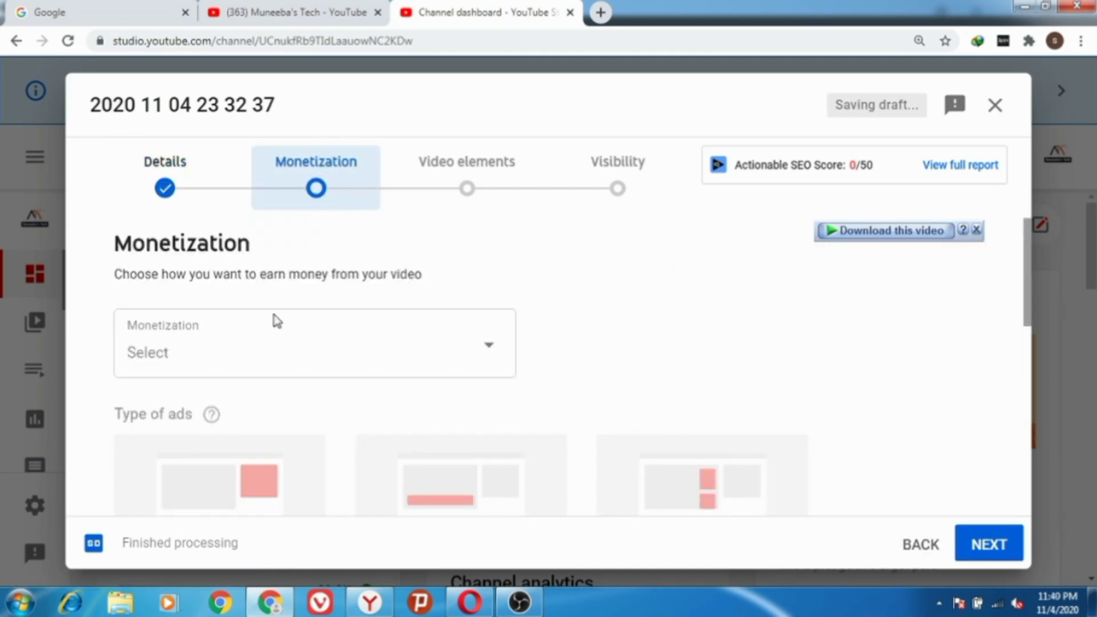
{"action": "left_click", "coordinate": [425, 378]}
{"action": "left_click", "coordinate": [150, 340]}
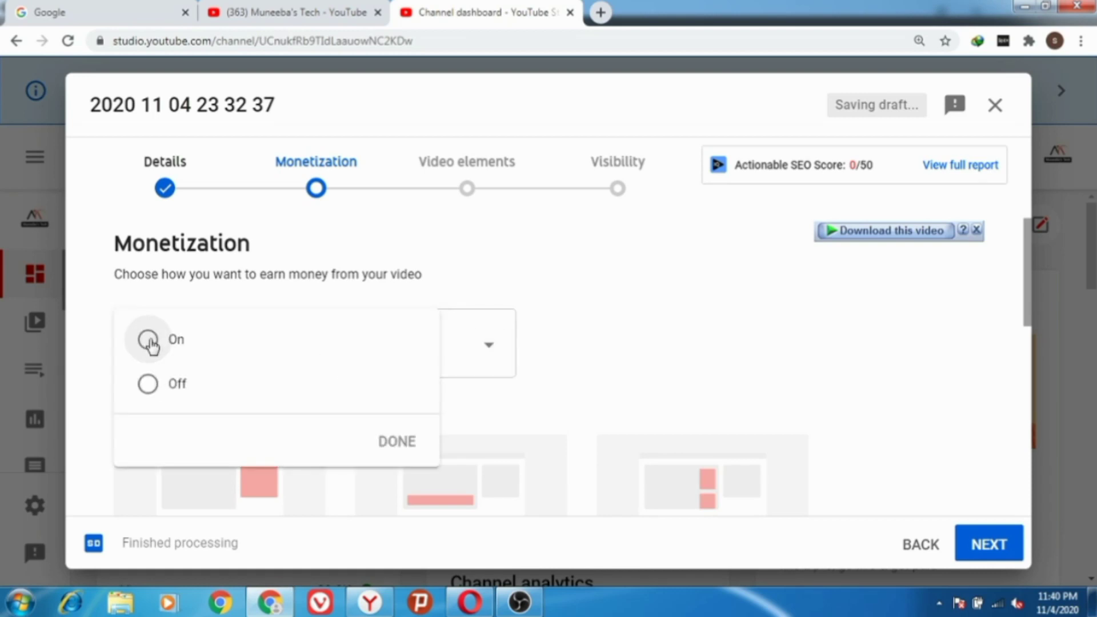
{"action": "left_click", "coordinate": [397, 442]}
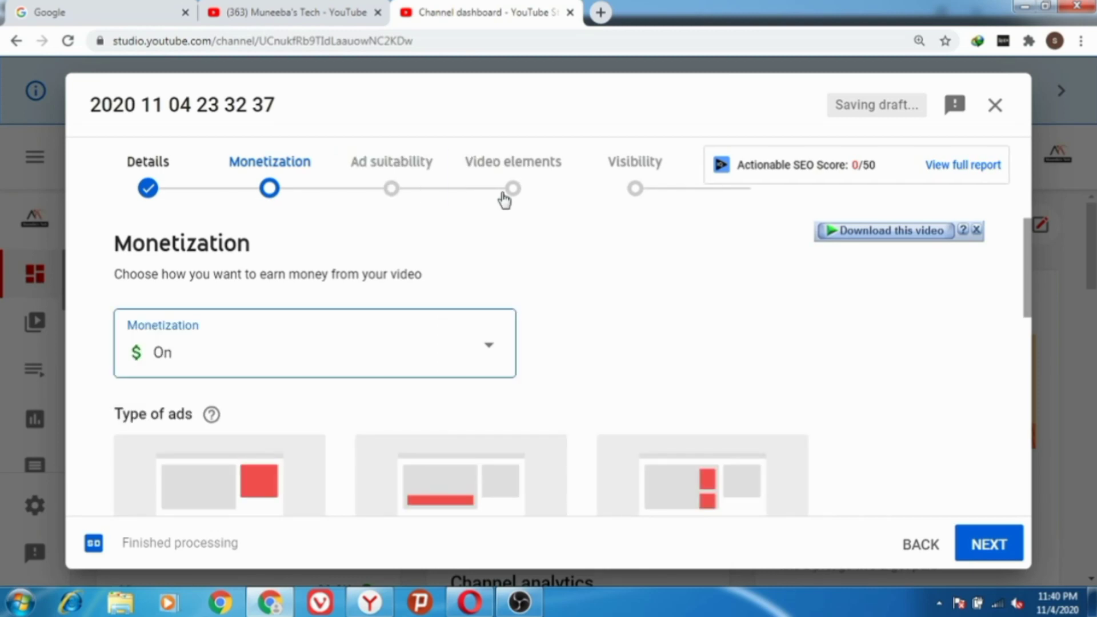
{"action": "left_click", "coordinate": [399, 199]}
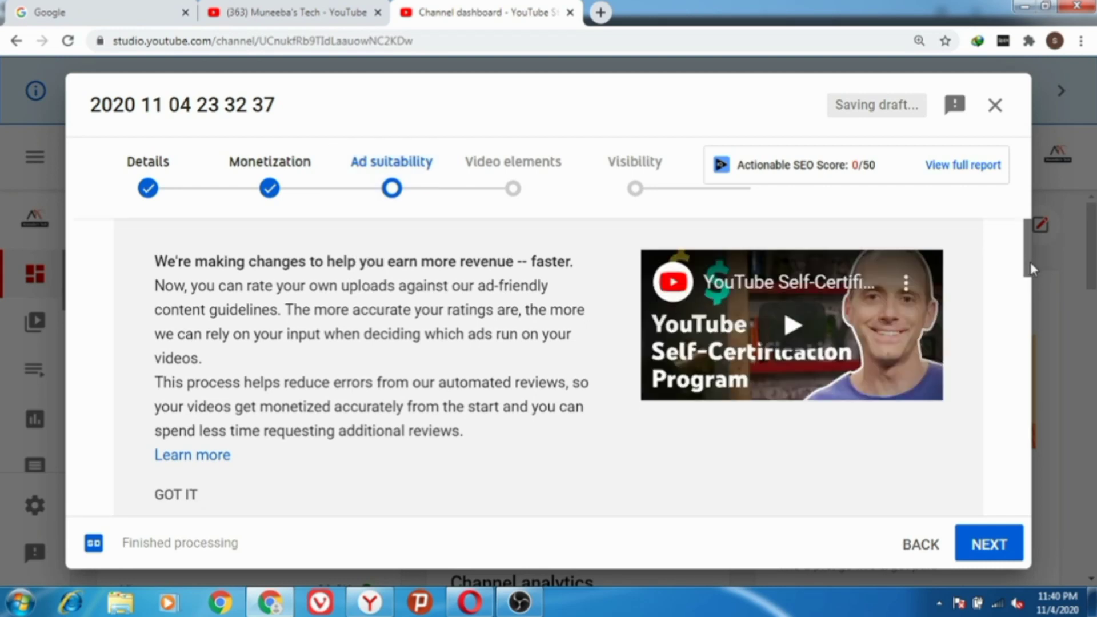
{"action": "left_click_drag", "start_coordinate": [1030, 260], "coordinate": [1028, 518]}
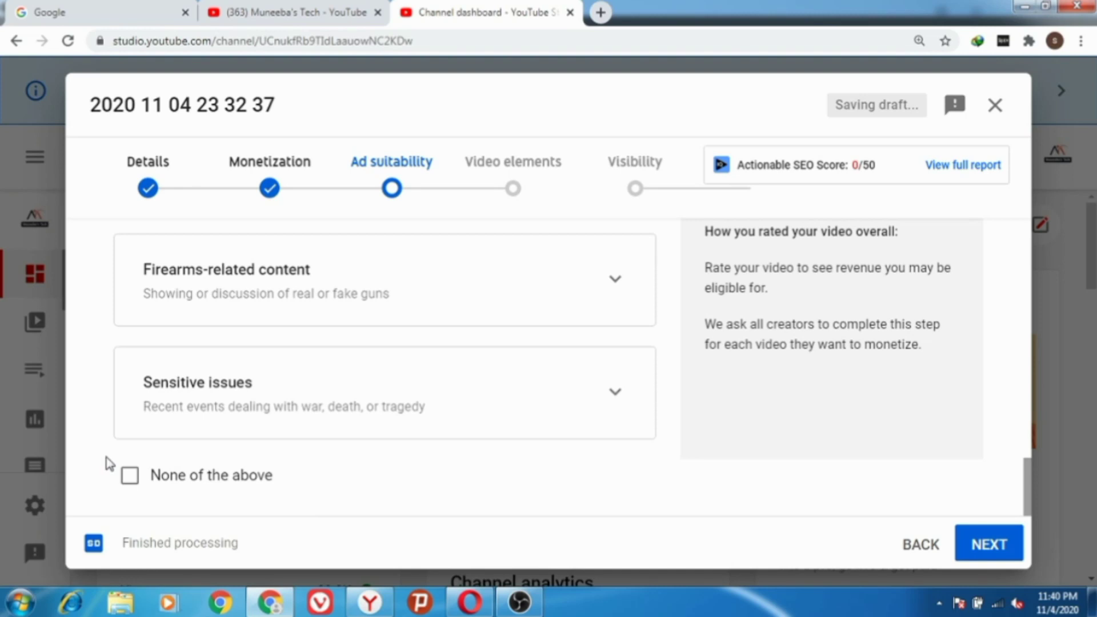
Step: Rate ad suitability as 'None of the above', then proceed to Video elements
{"action": "left_click", "coordinate": [130, 476]}
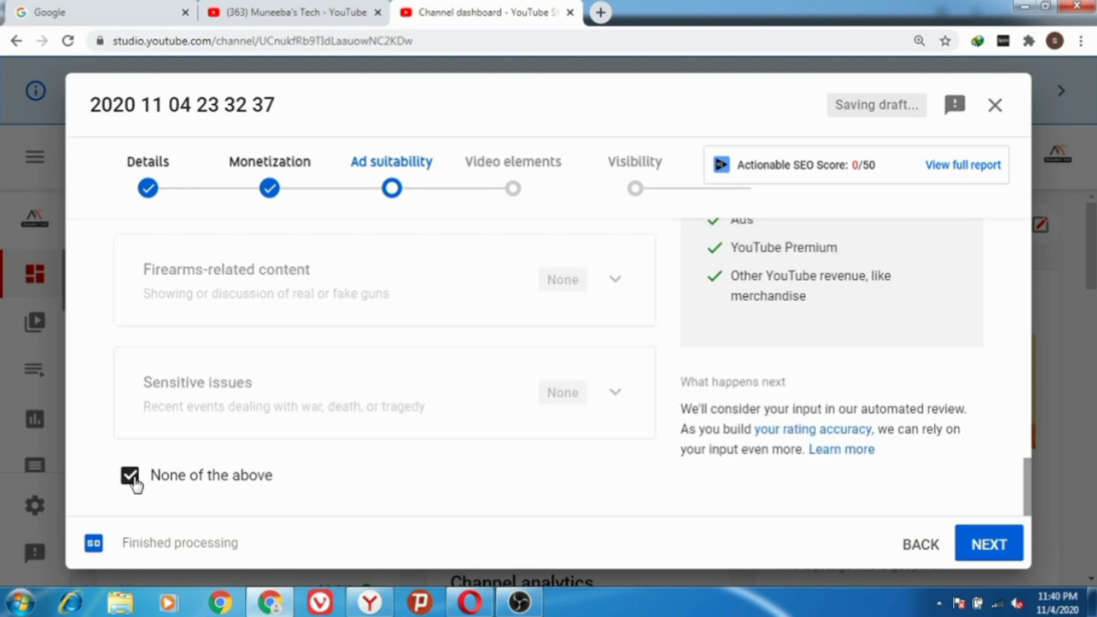
{"action": "left_click", "coordinate": [521, 190]}
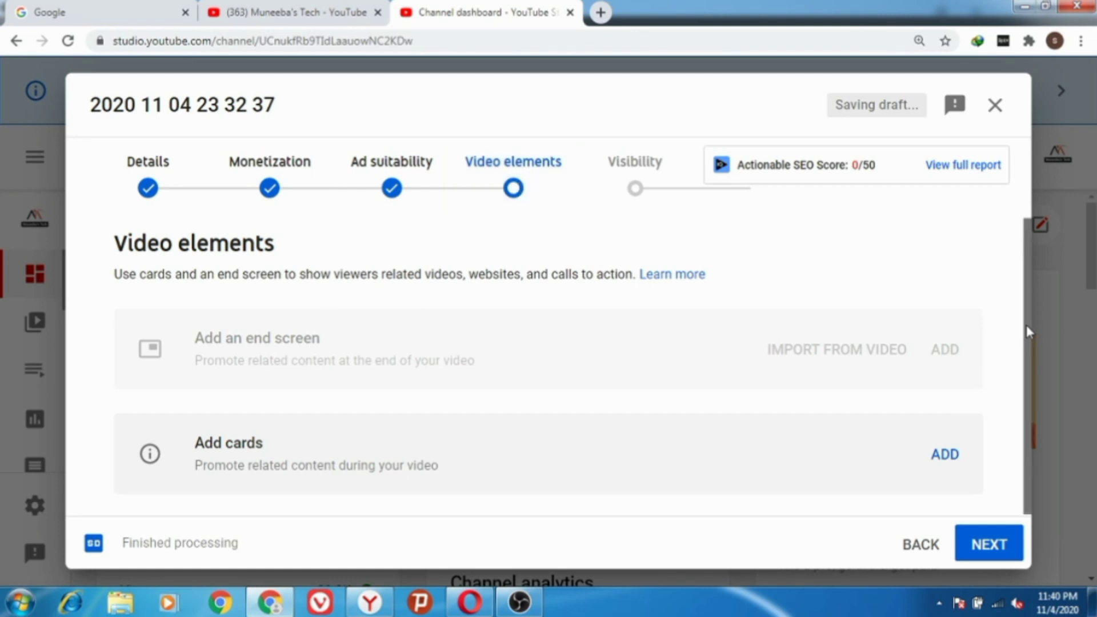
{"action": "scroll", "coordinate": [1027, 329], "scroll_direction": "down", "scroll_amount": 1}
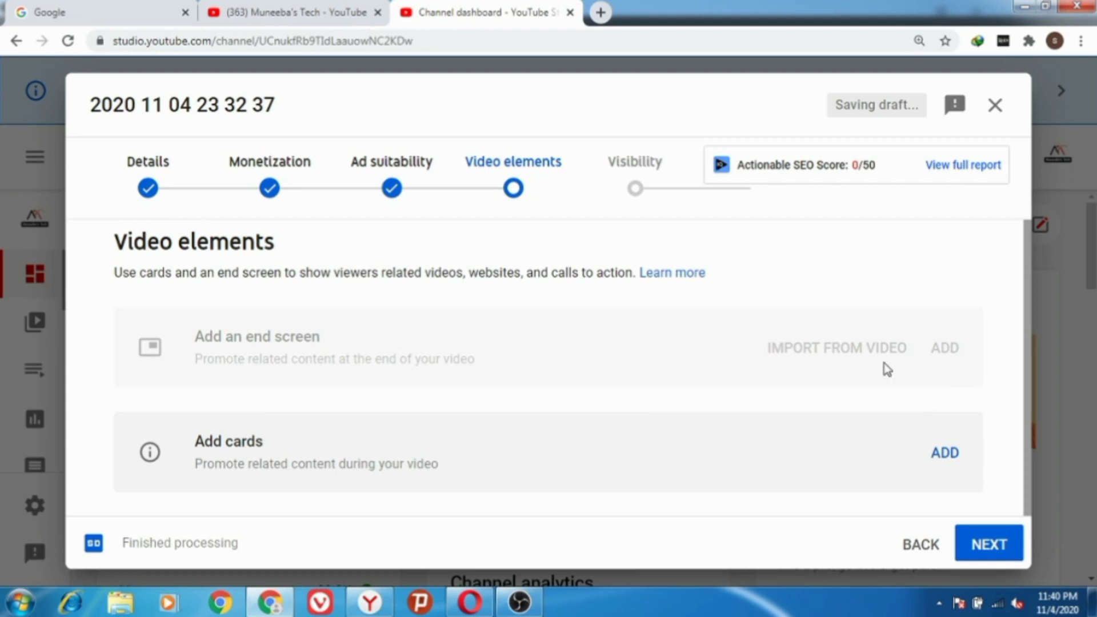
Step: Skip cards and end screen, jumping to the Visibility step
{"action": "left_click", "coordinate": [639, 191]}
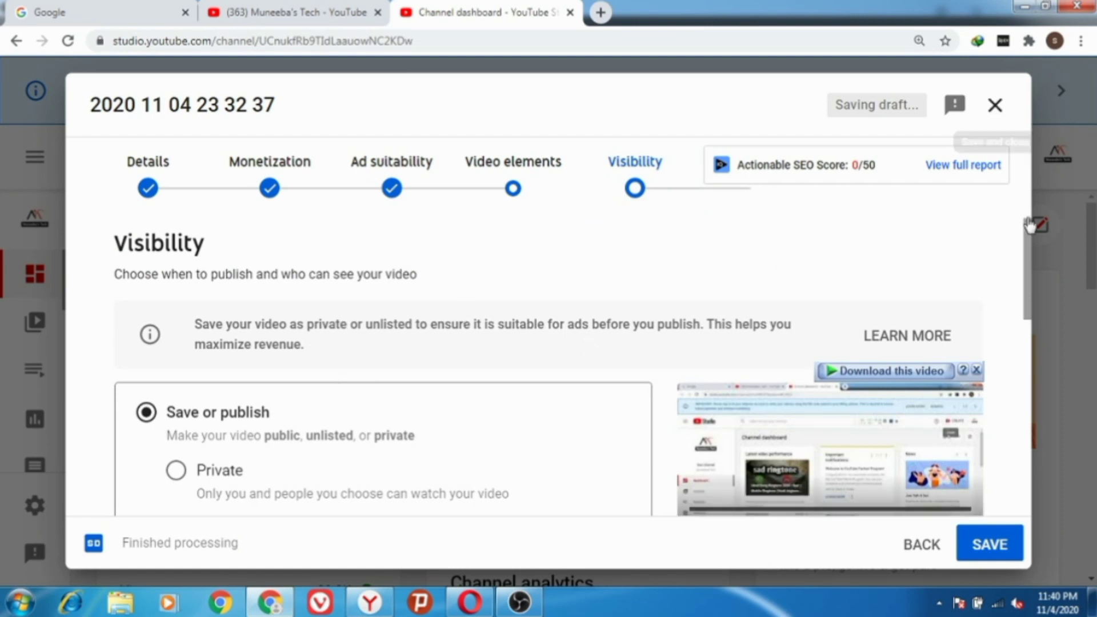
{"action": "left_click_drag", "start_coordinate": [1026, 230], "coordinate": [1031, 283]}
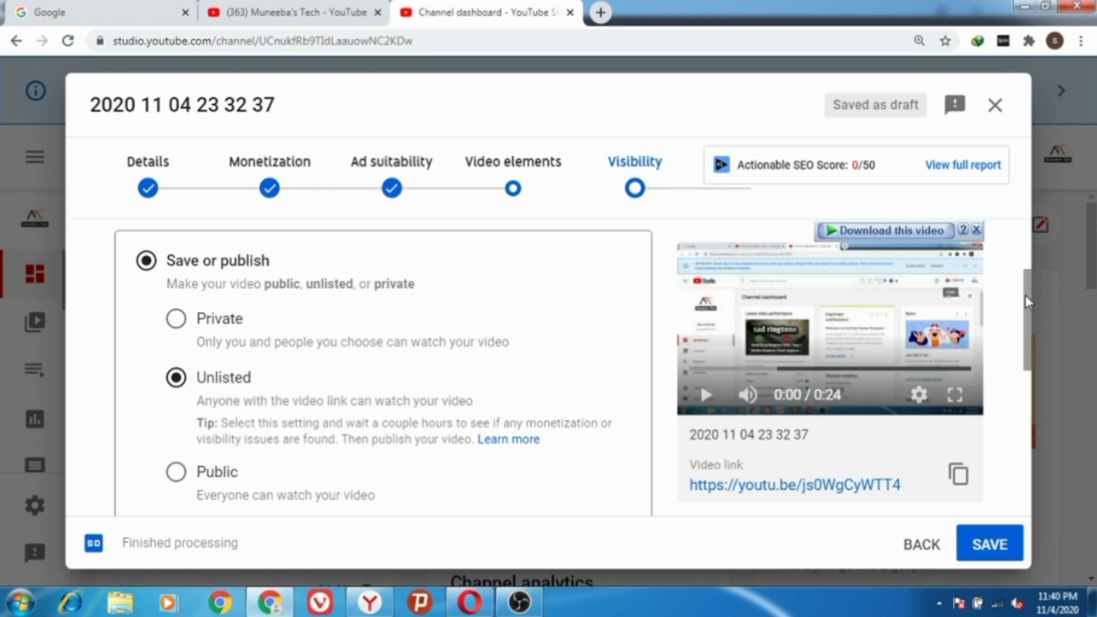
{"action": "left_click_drag", "start_coordinate": [1027, 328], "coordinate": [1030, 379]}
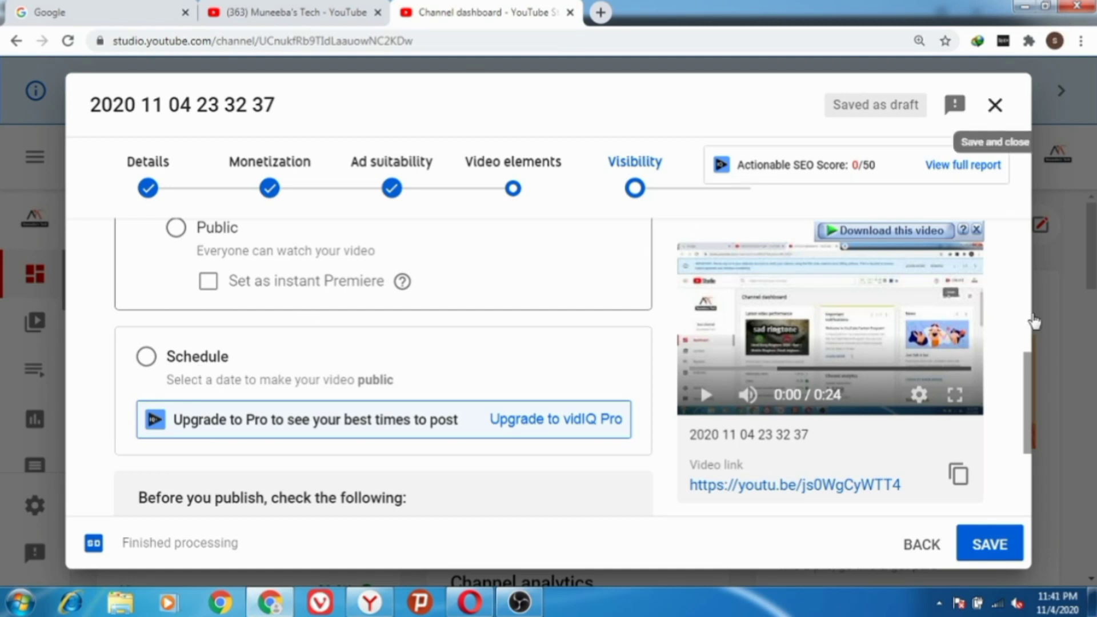
Step: Save the video as Unlisted and open the channel's Content page
{"action": "left_click", "coordinate": [990, 545]}
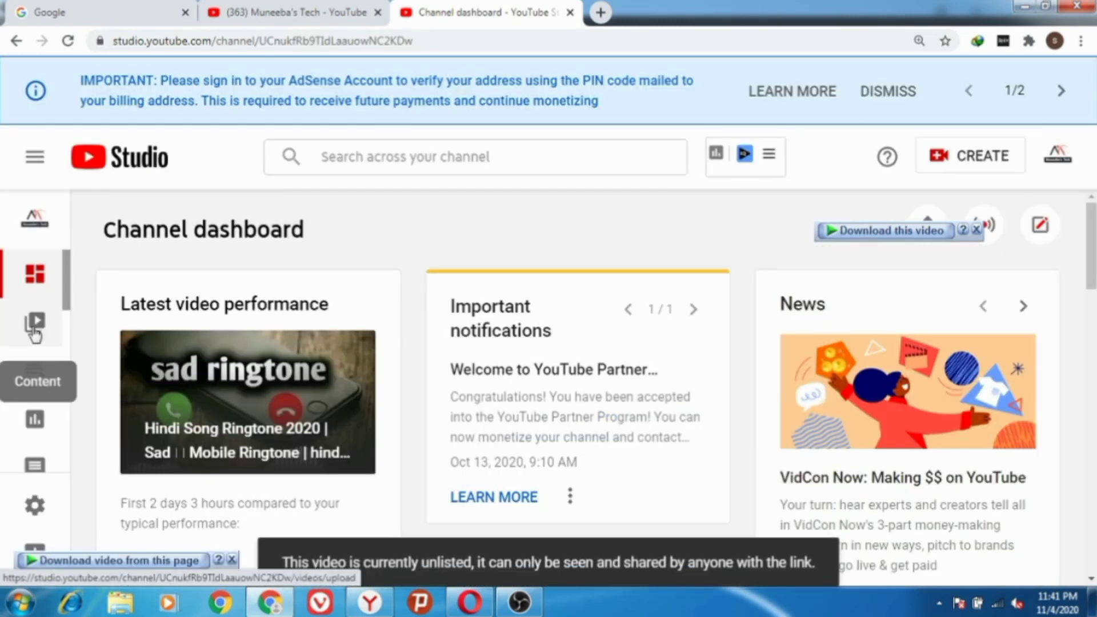
{"action": "left_click", "coordinate": [34, 325]}
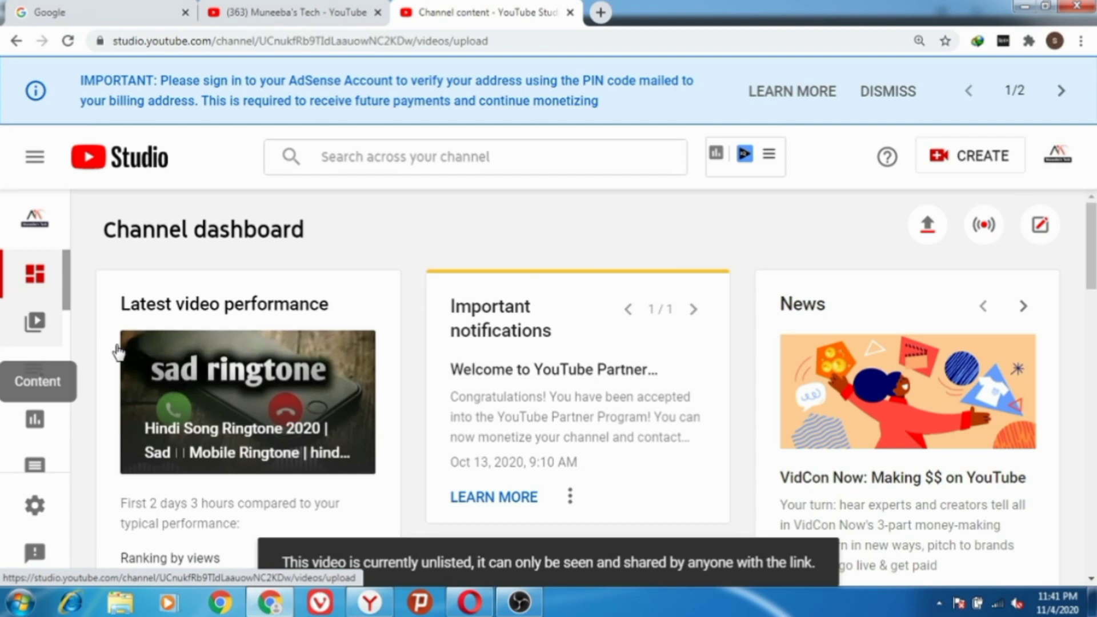